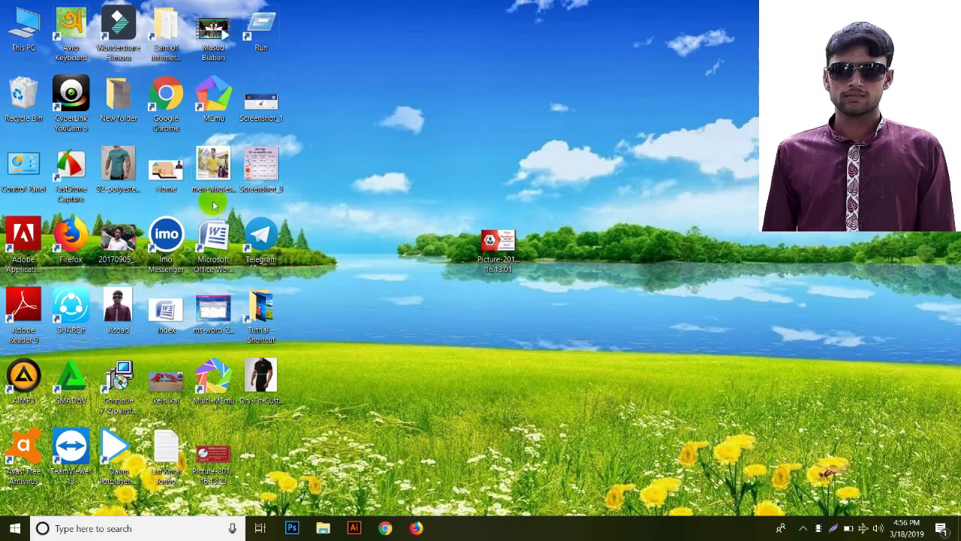
Launch Microsoft Word 2007 from its desktop shortcut, opening the blank Document1
double_click(226, 239)
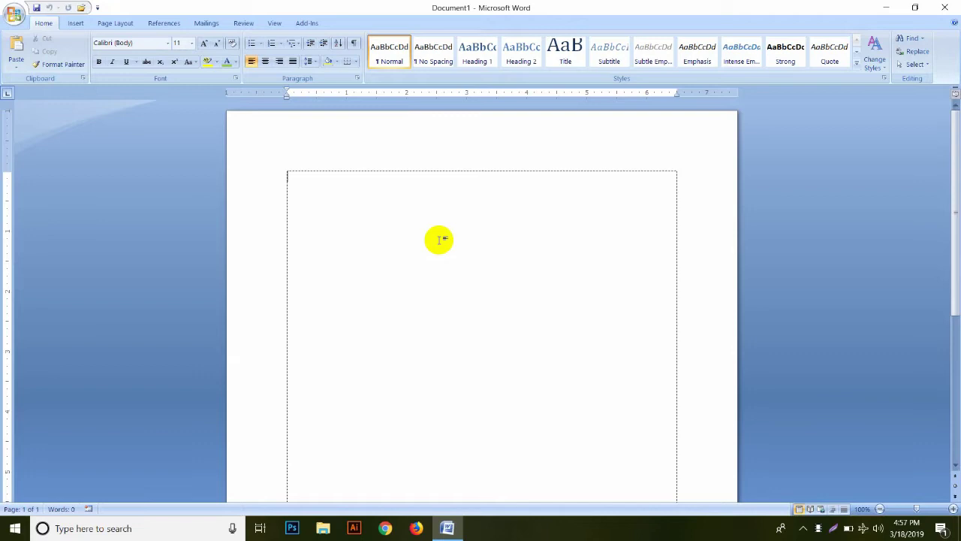
Centre the first line and type the person's full name
key(ctrl+e)
key(Return)
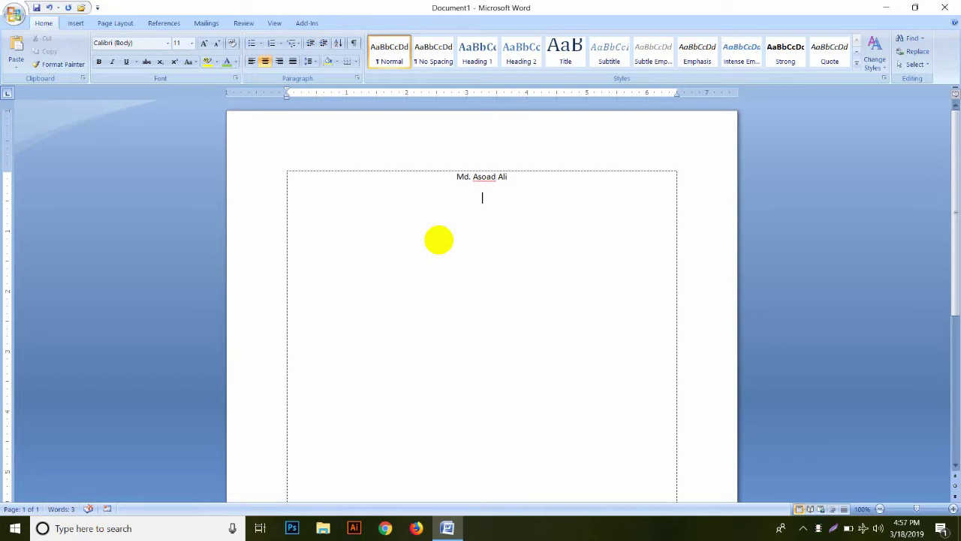
Type the Village and Post address lines, correcting typos along the way
key(Return)
text(U)
text(P)
key(BackSpace)
key(BackSpace)
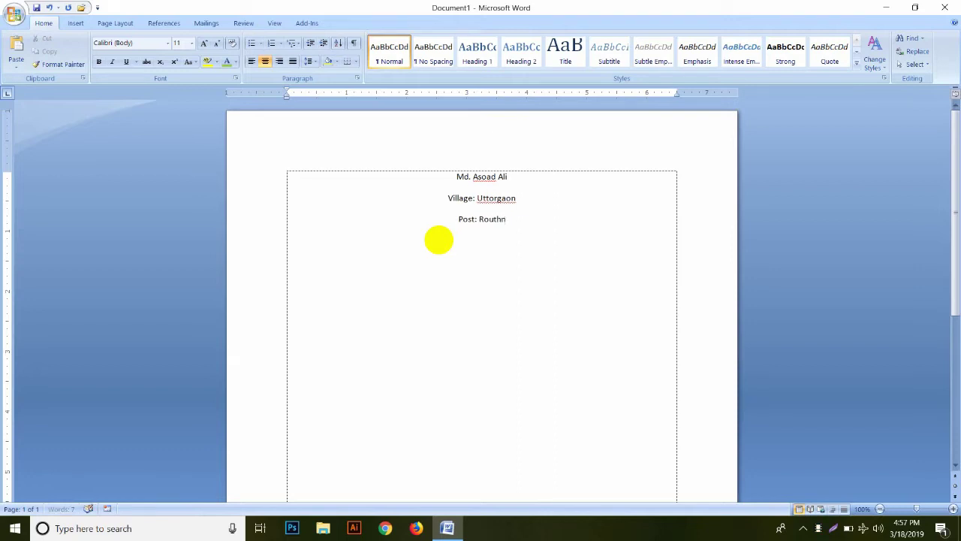
key(Return)
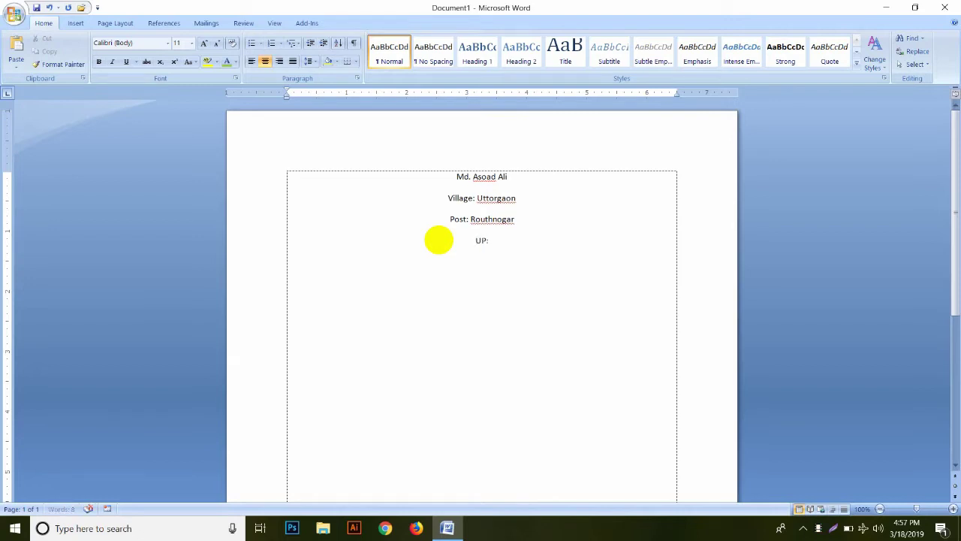
Add the UP and District address lines, fixing mistyped letters
key(Return)
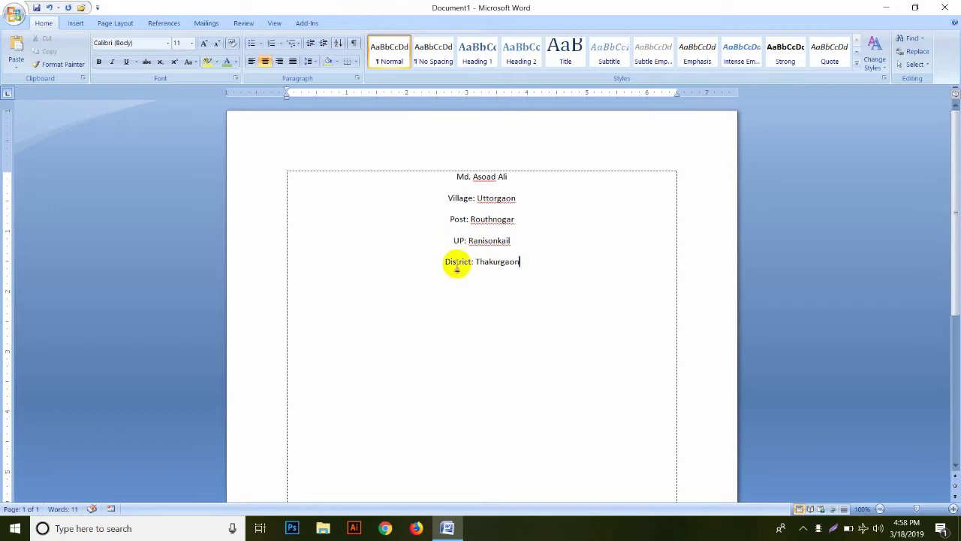
Left-align the four address lines under the centred name, then bring up Save As
drag(447, 197, 496, 259)
click(252, 62)
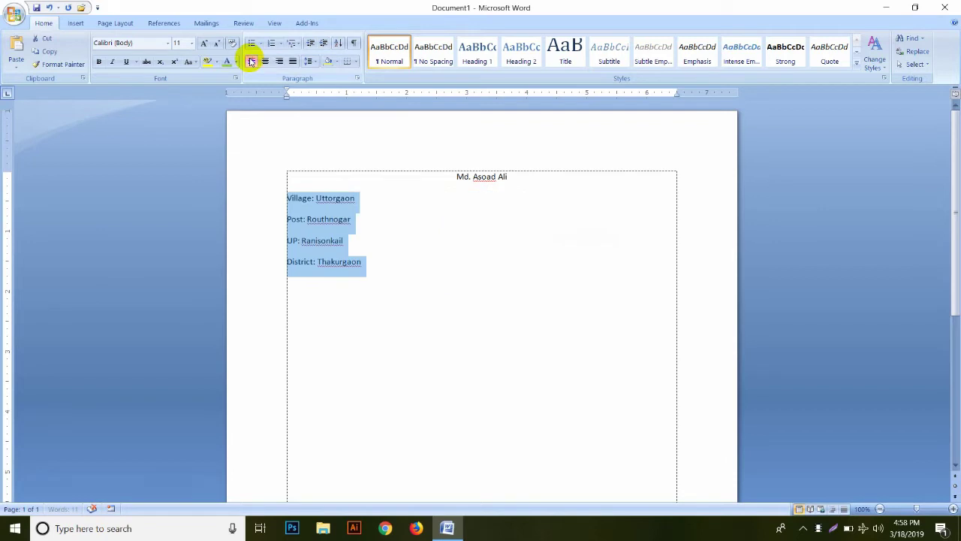
click(381, 248)
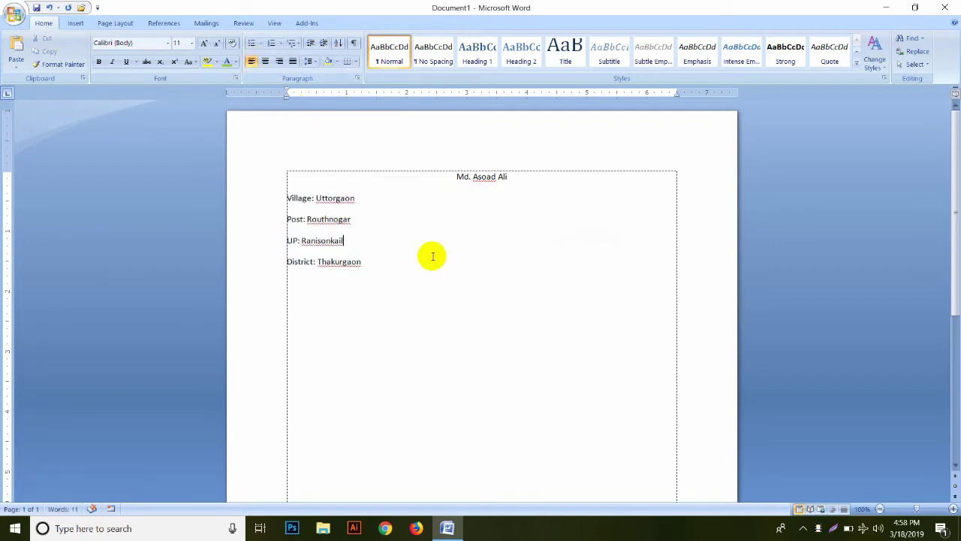
click(18, 15)
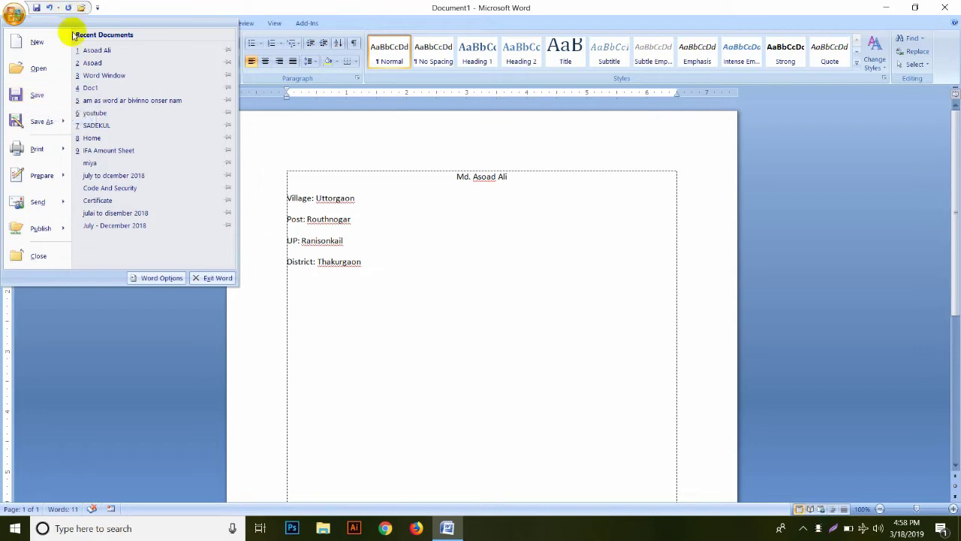
click(26, 103)
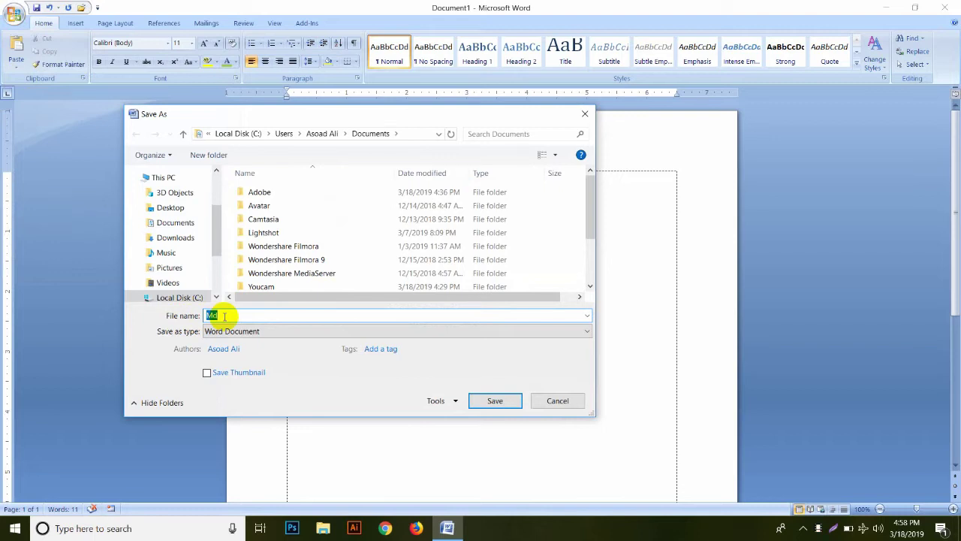
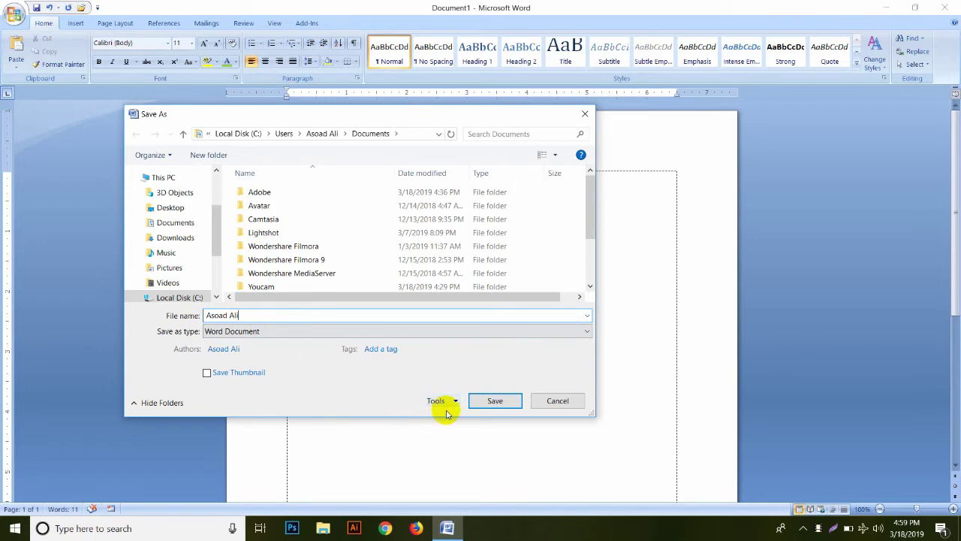
Enter the person's name as the file name and show the Tools list
click(445, 403)
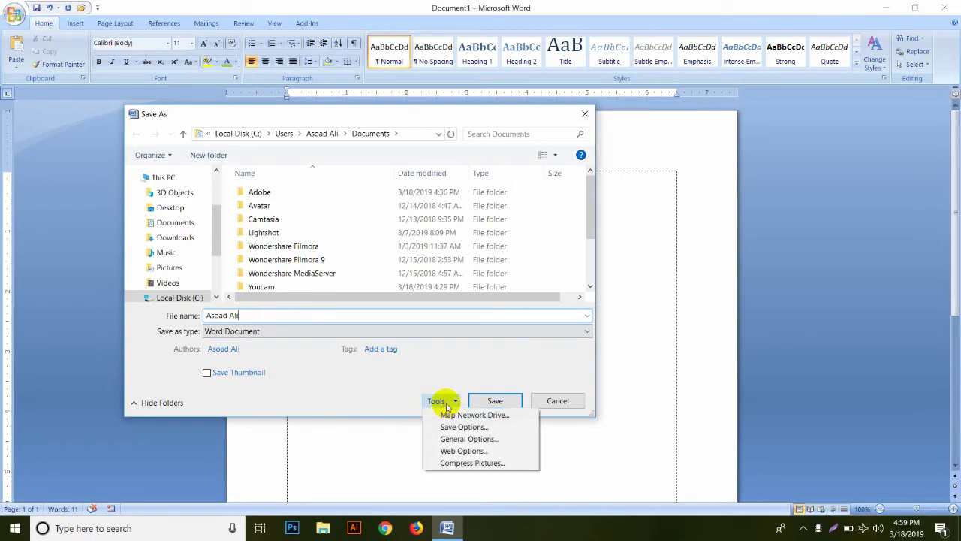
In General Options, set and confirm both a password to open and a password to modify
click(460, 439)
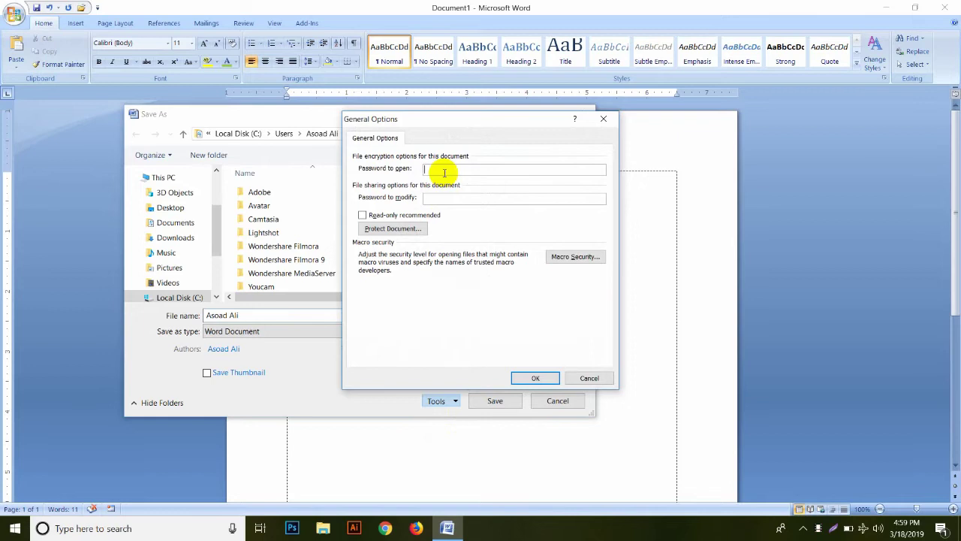
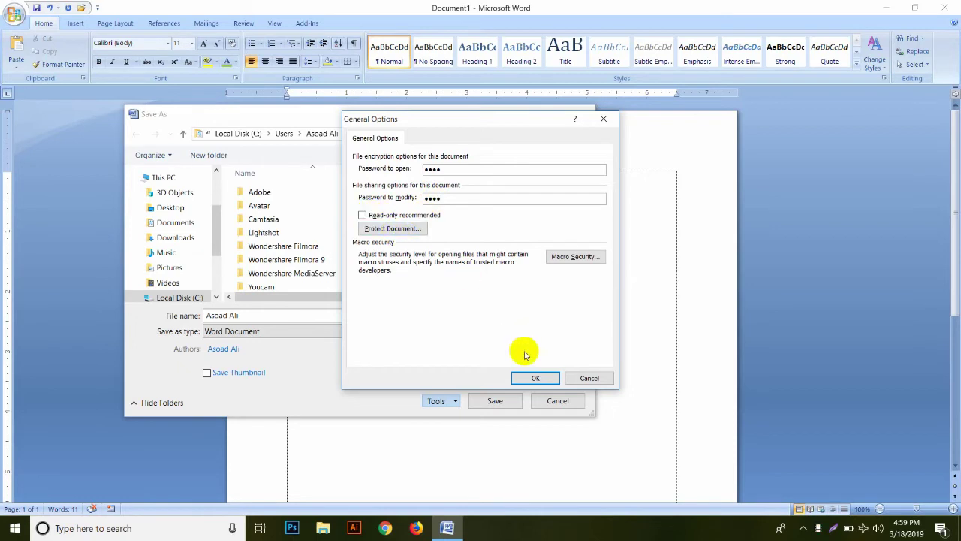
click(534, 380)
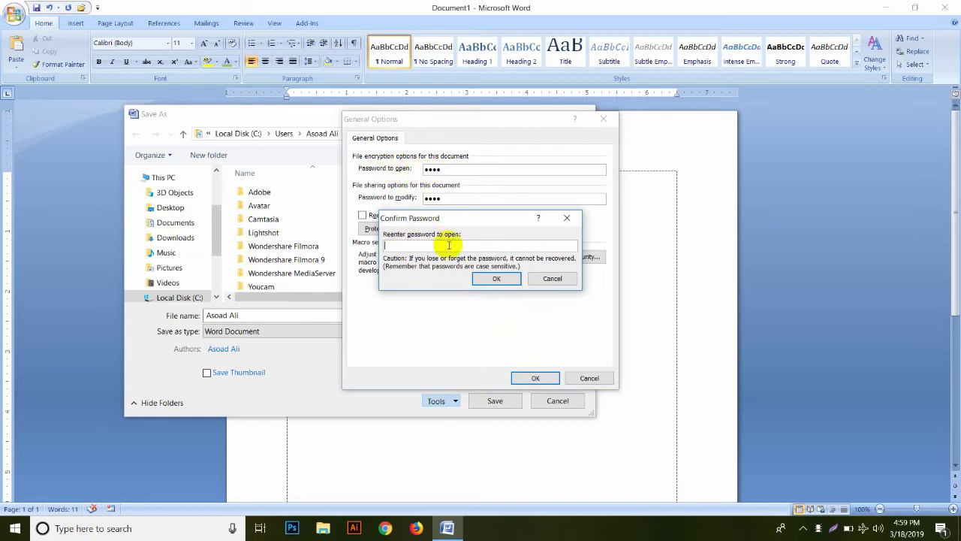
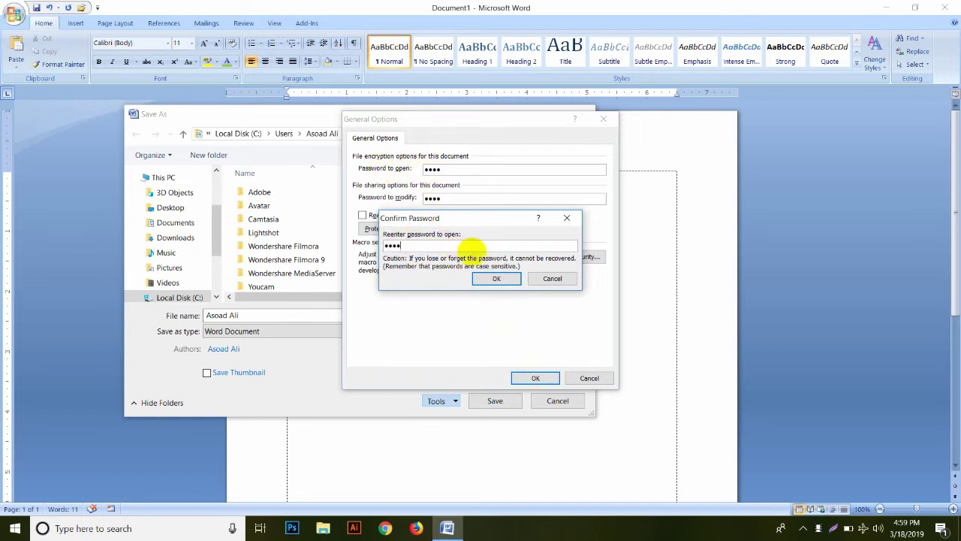
click(496, 278)
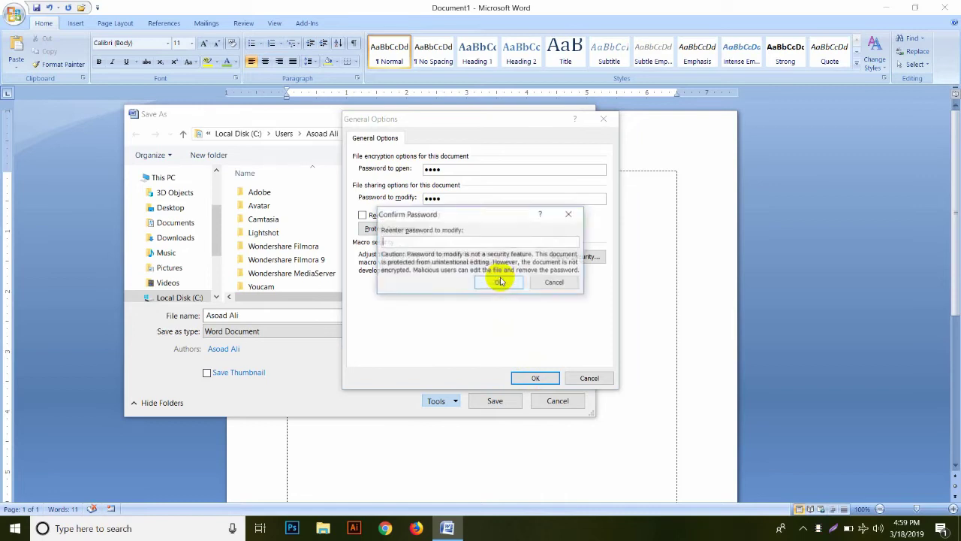
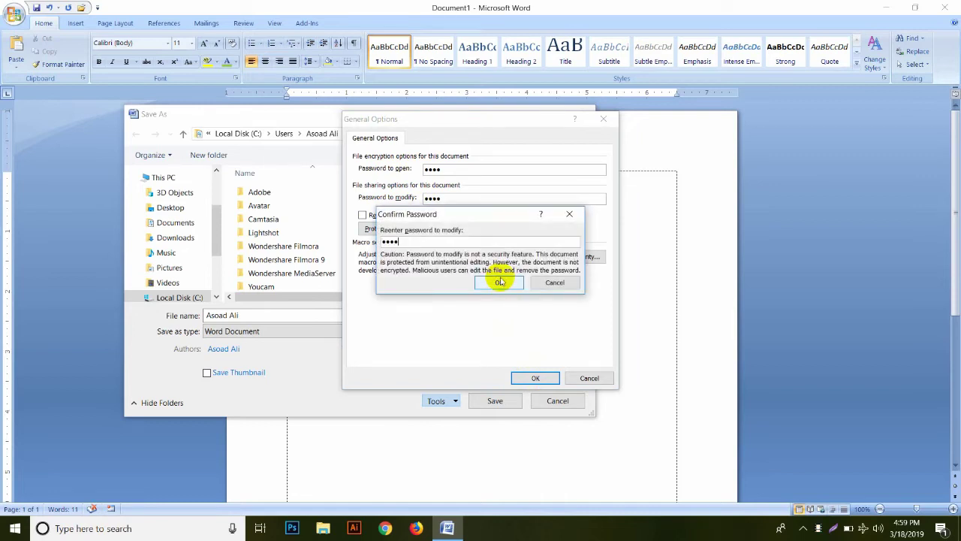
click(500, 283)
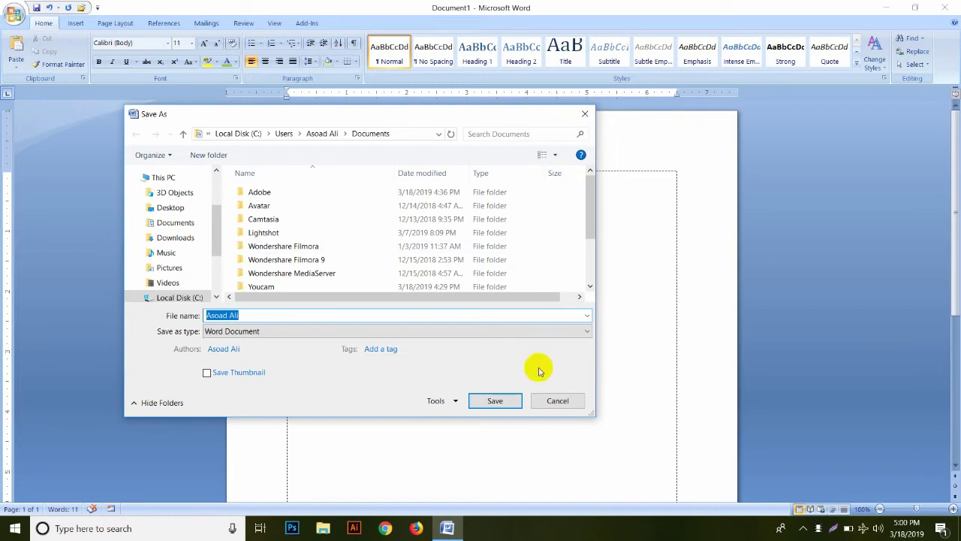
Save the password-protected document, then add a line of random test characters below District
click(509, 401)
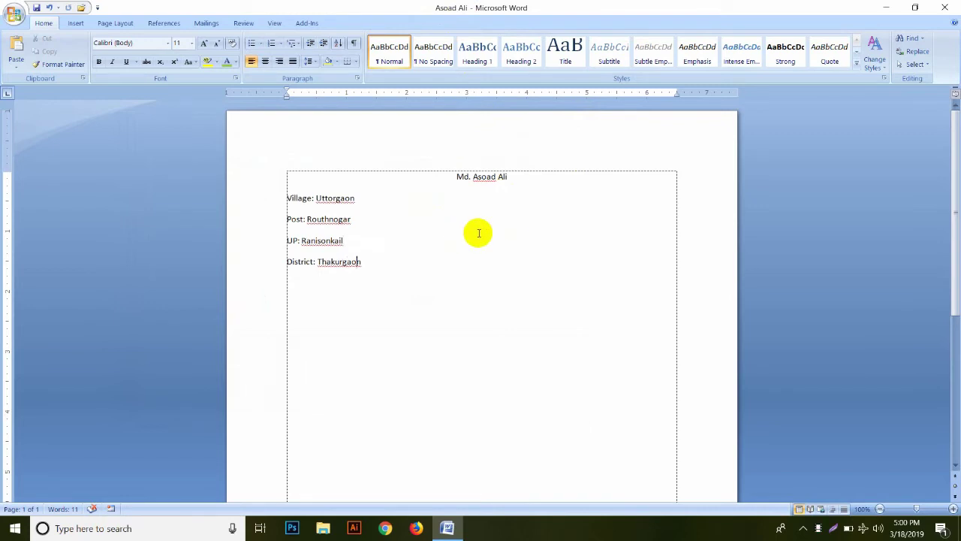
key(Return)
text(jfjssjf09jwrnflksdjvoi)
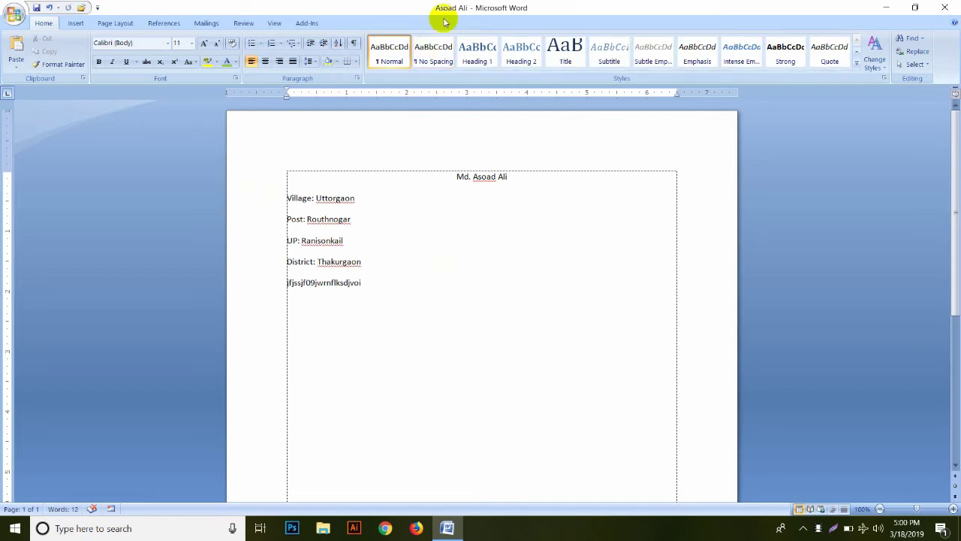
Save the added test line to the protected file and reopen the Office menu
click(14, 18)
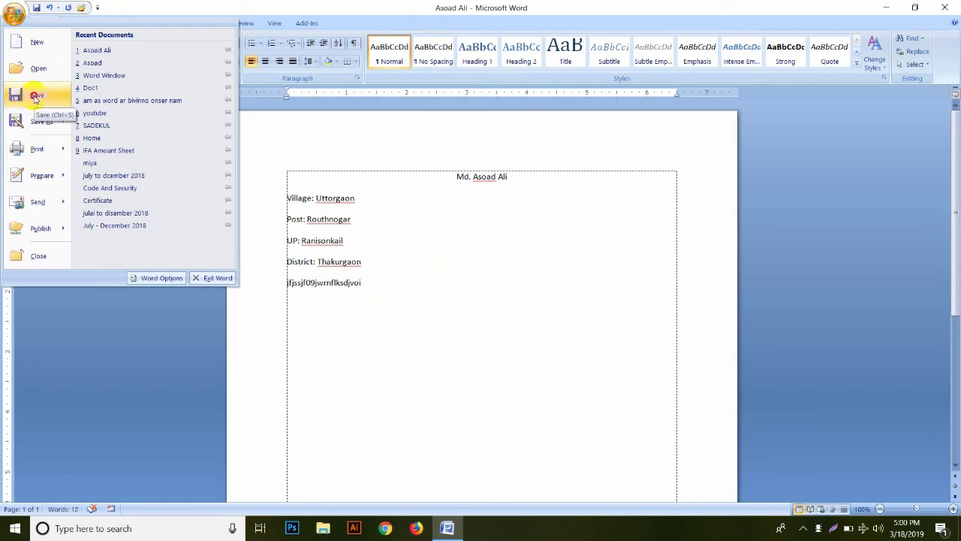
click(34, 97)
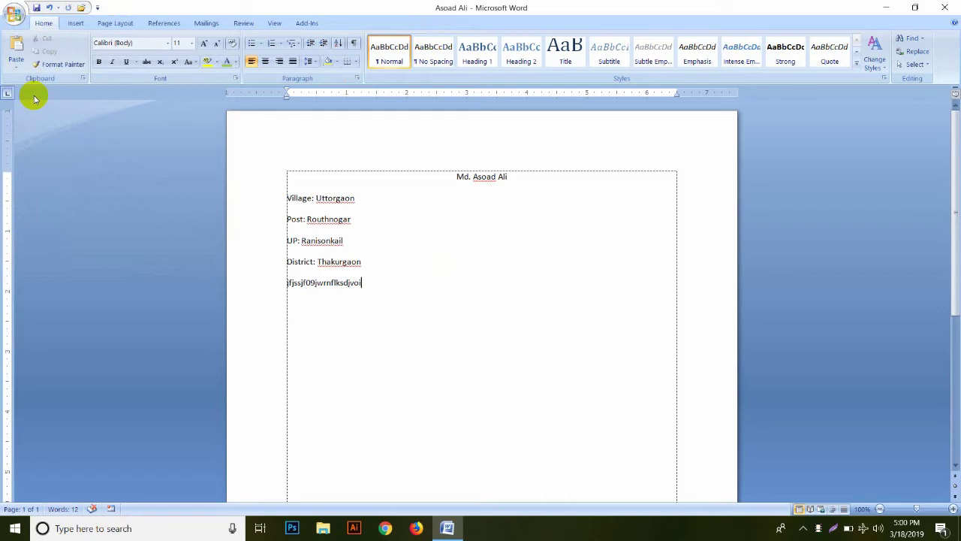
click(14, 17)
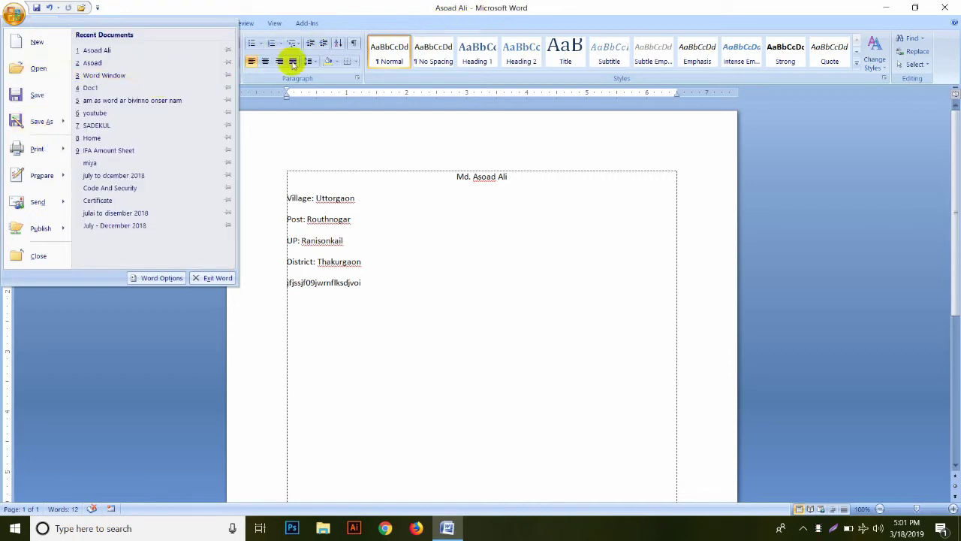
mouse_move(41, 121)
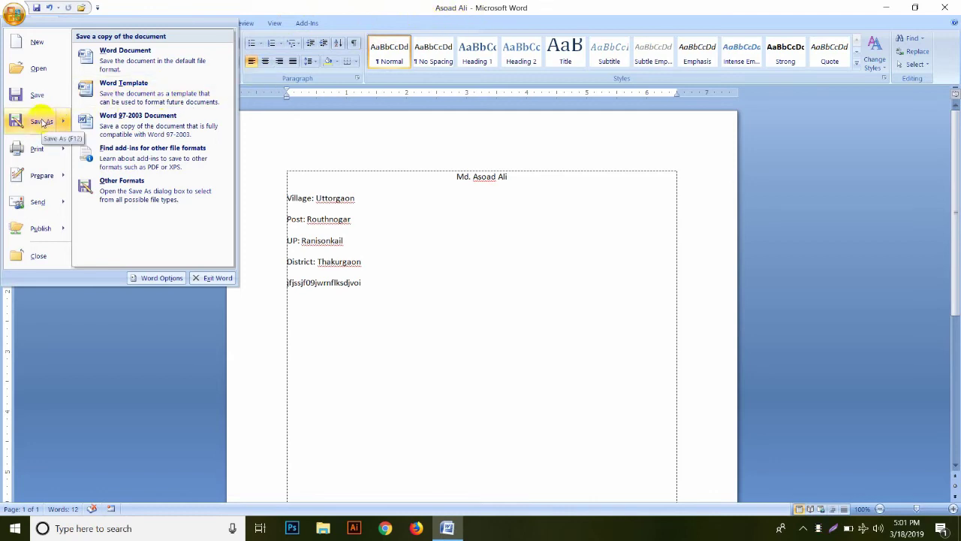
Reopen Save As with the person's name prefilled and show the Tools list
click(41, 121)
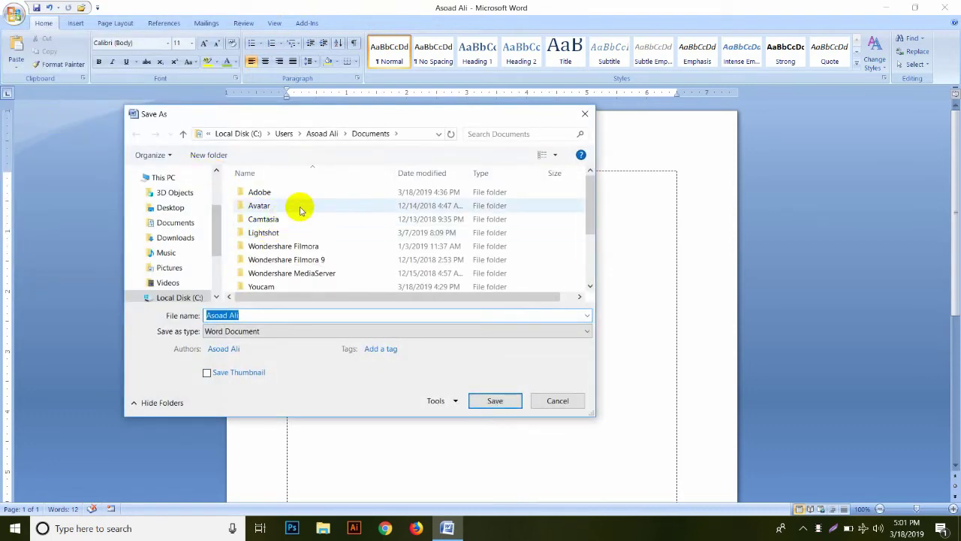
mouse_move(259, 192)
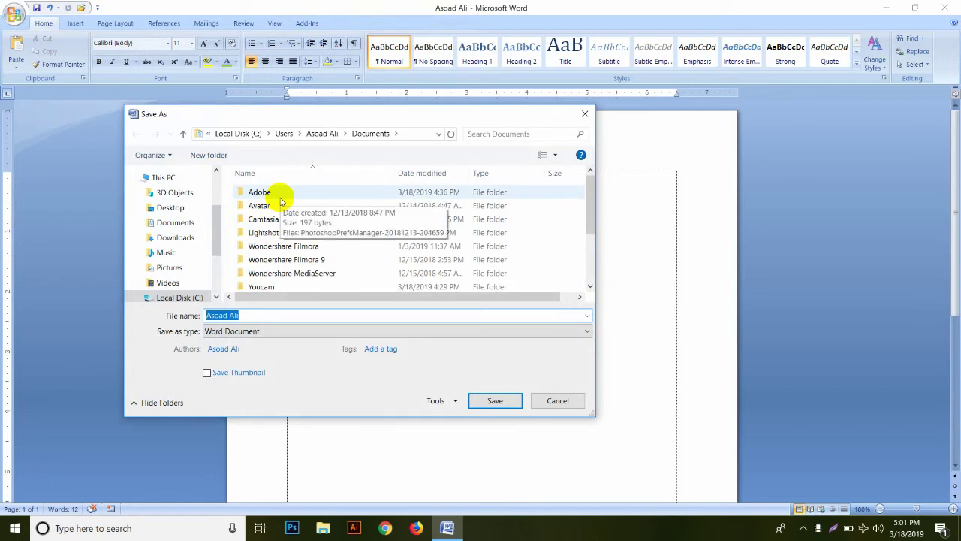
click(250, 316)
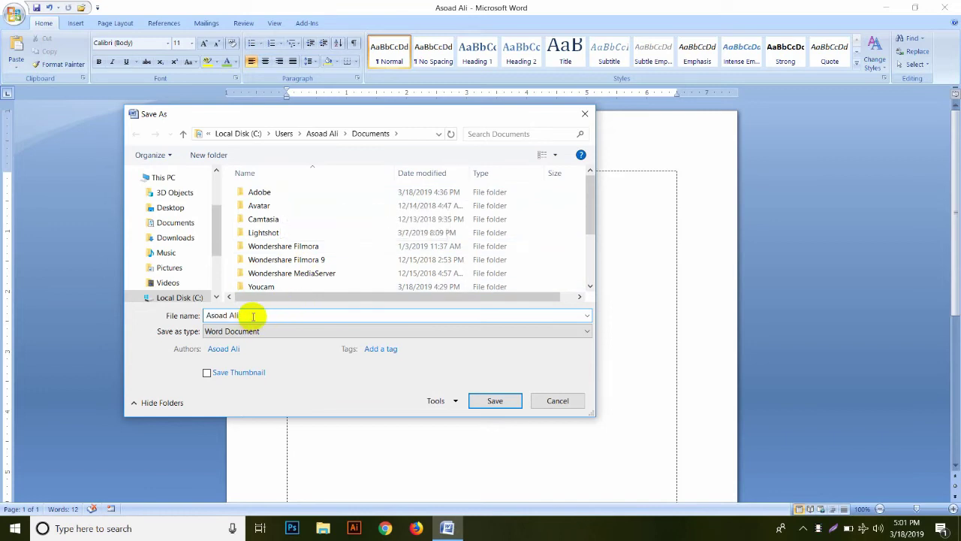
click(449, 403)
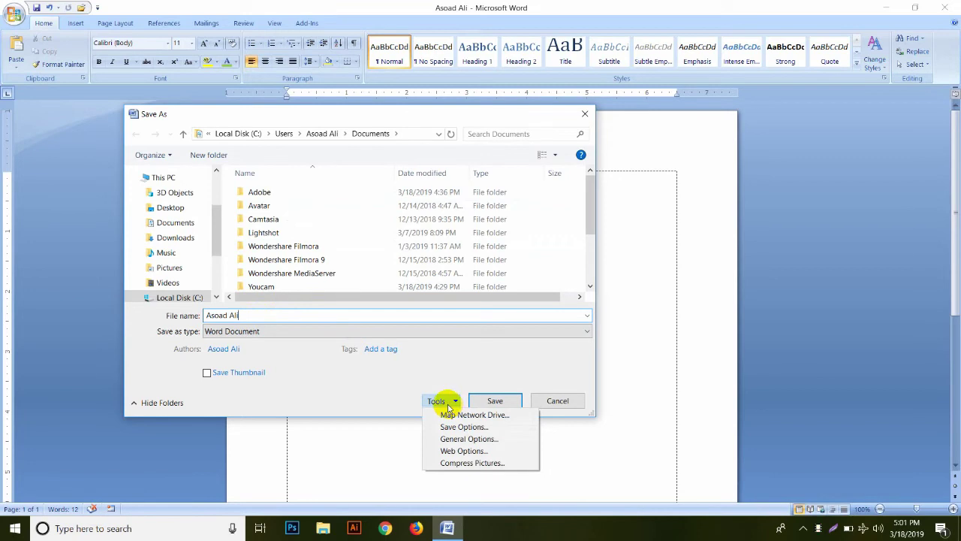
Clear both passwords in General Options and save the document under its current name
click(475, 443)
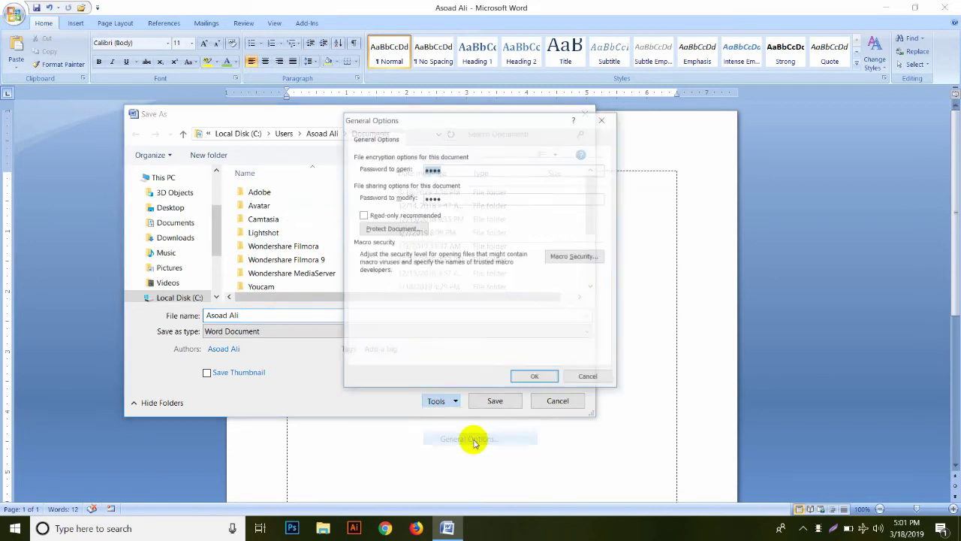
click(453, 170)
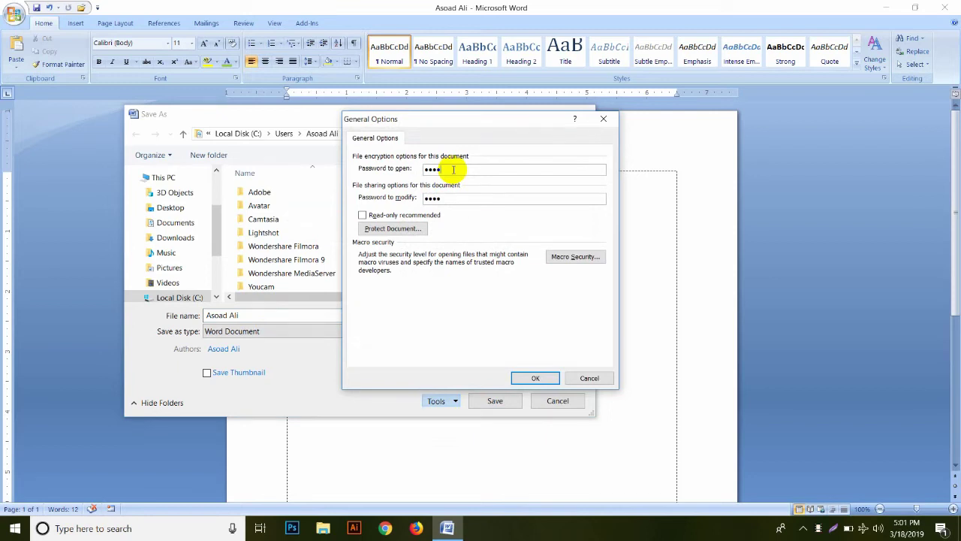
key(BackSpace)
key(BackSpace)
key(BackSpace)
key(BackSpace)
click(444, 201)
key(BackSpace)
key(BackSpace)
key(BackSpace)
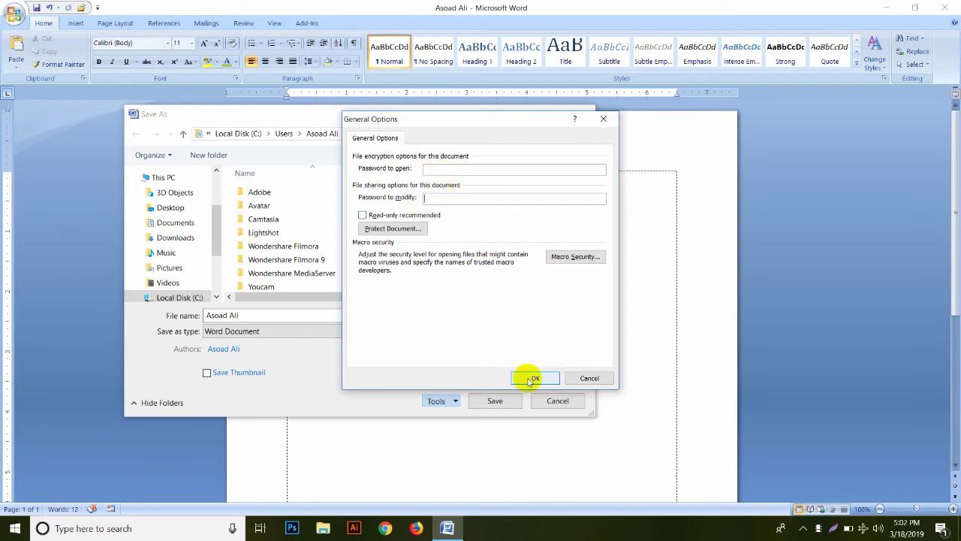
click(586, 378)
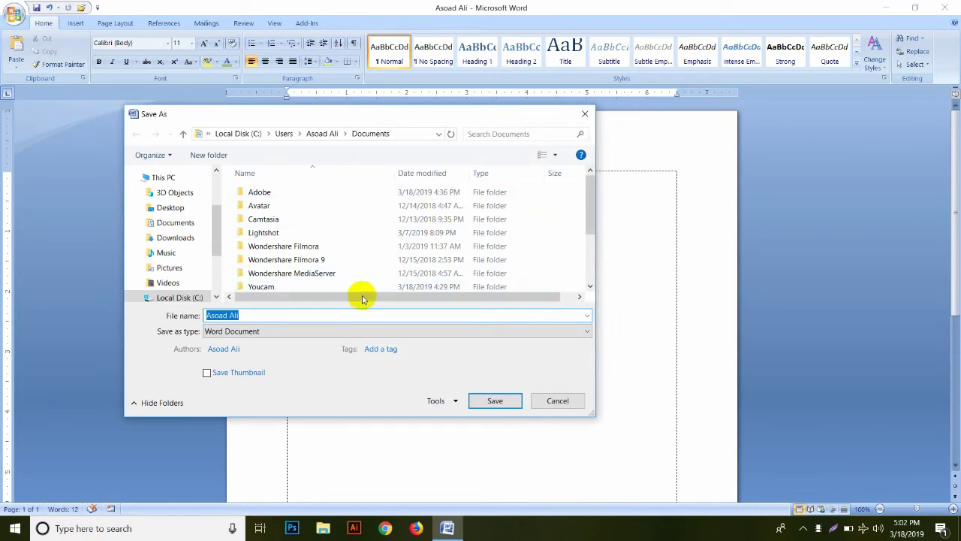
click(494, 401)
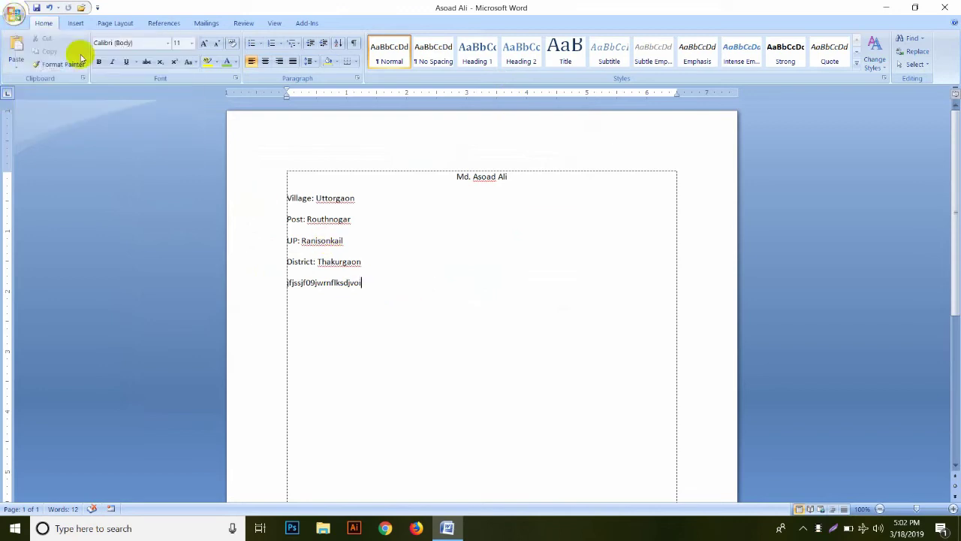
Close the name-and-address document, leaving Word empty with its recent documents listed
click(18, 14)
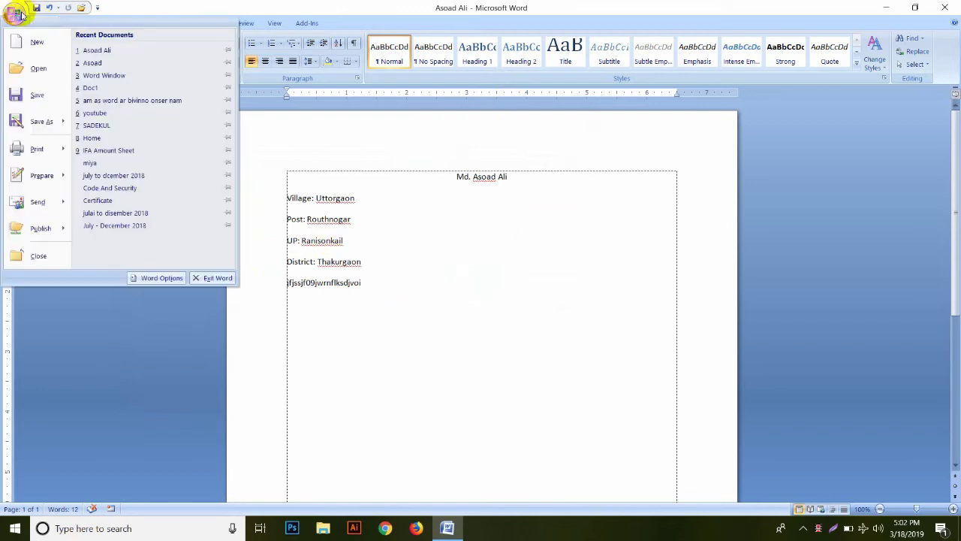
click(25, 258)
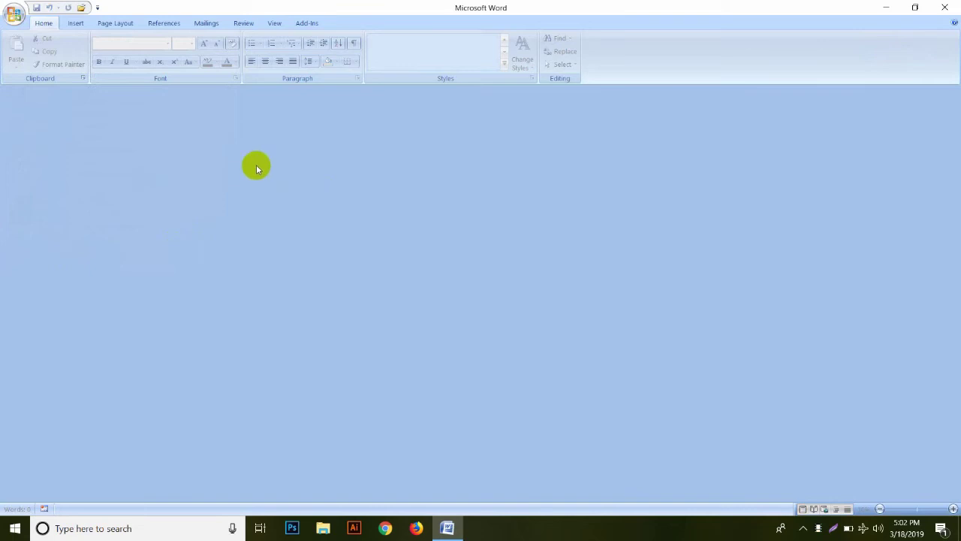
click(22, 9)
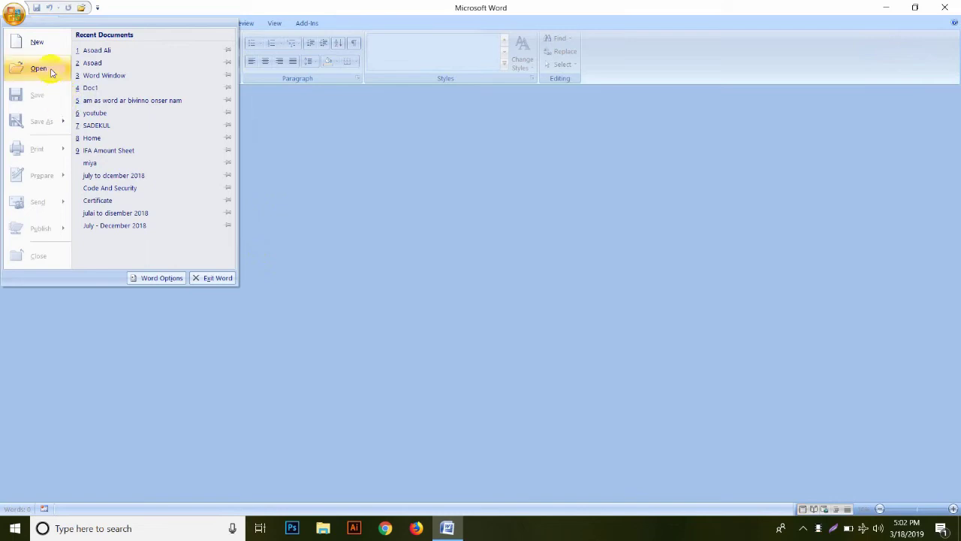
Bring up the Open dialog and scroll through the Documents folder's file list
click(50, 70)
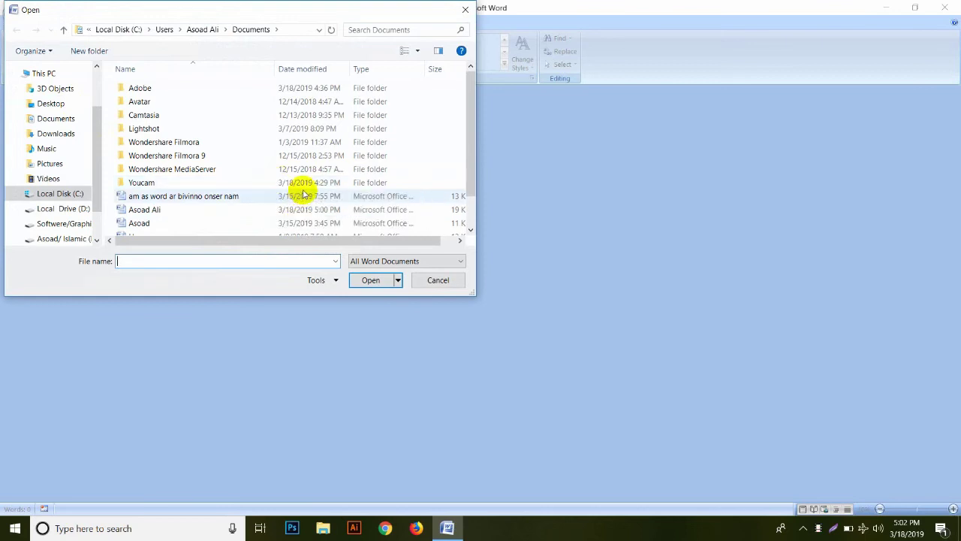
scroll(304, 193, down, 1)
scroll(303, 194, up, 1)
scroll(303, 194, down, 1)
scroll(304, 194, up, 1)
scroll(303, 194, down, 1)
scroll(303, 194, up, 1)
scroll(304, 194, down, 1)
scroll(303, 194, up, 1)
scroll(303, 193, down, 1)
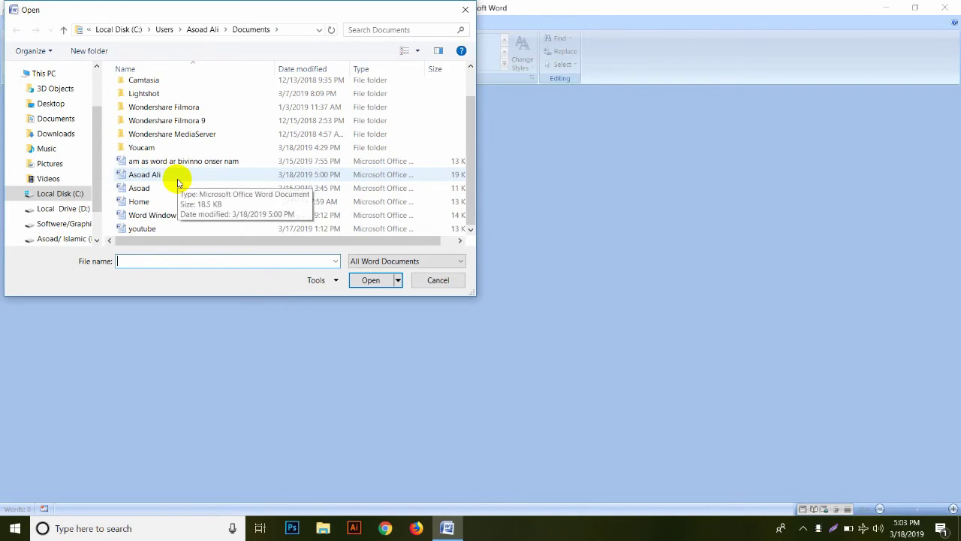
Select the saved address document in Documents and open it
mouse_move(472, 182)
mouse_down()
mouse_move(473, 114)
mouse_move(470, 208)
mouse_up()
drag(185, 246, 179, 247)
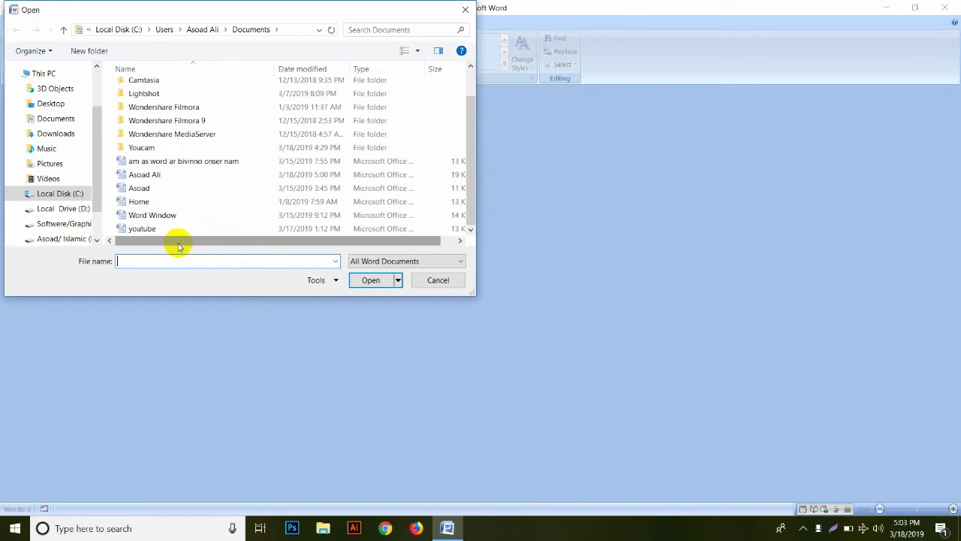
click(134, 261)
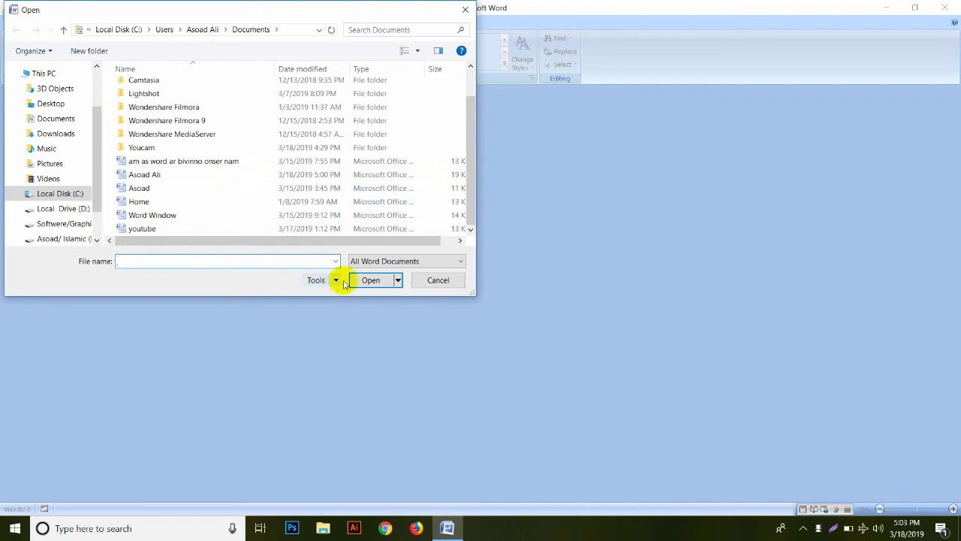
click(148, 176)
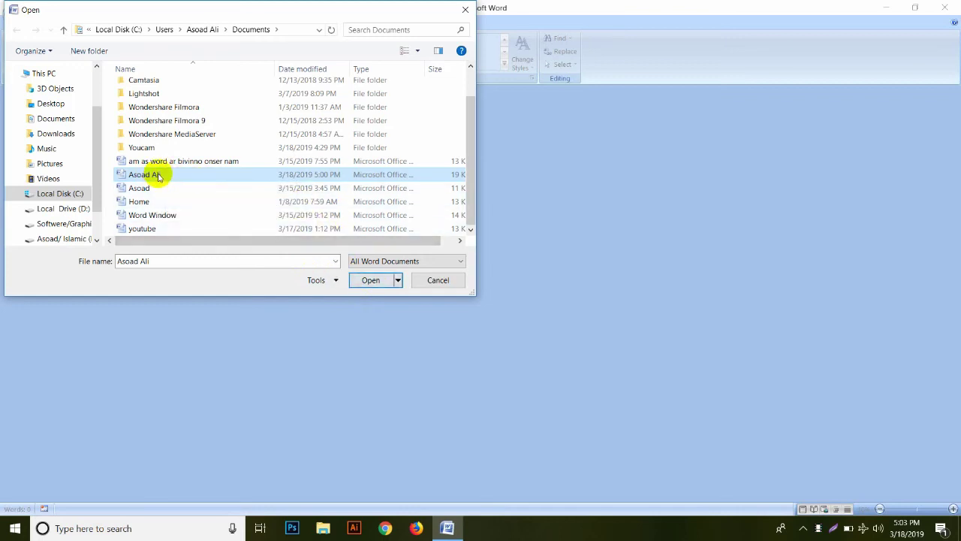
double_click(145, 174)
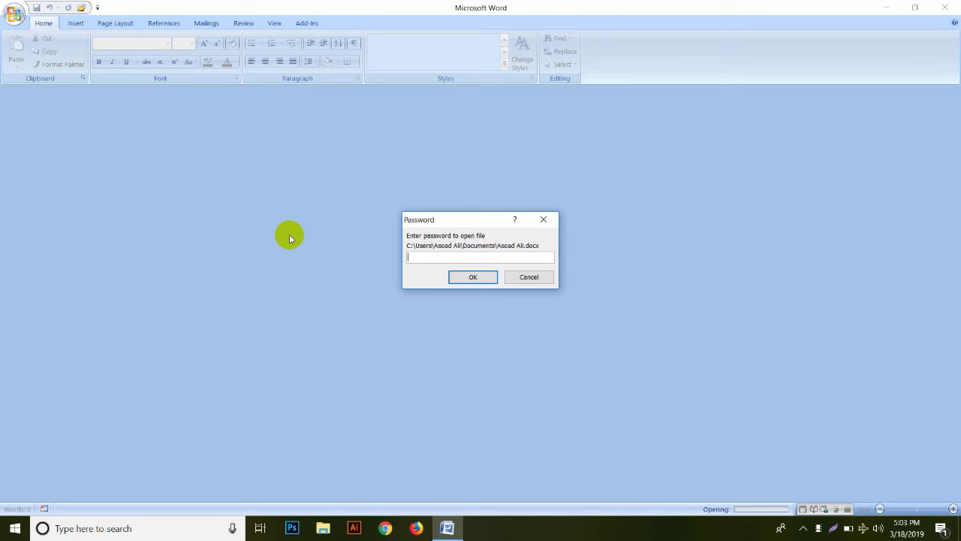
Enter the open password, then the modify password, correcting it after one rejected attempt
click(473, 277)
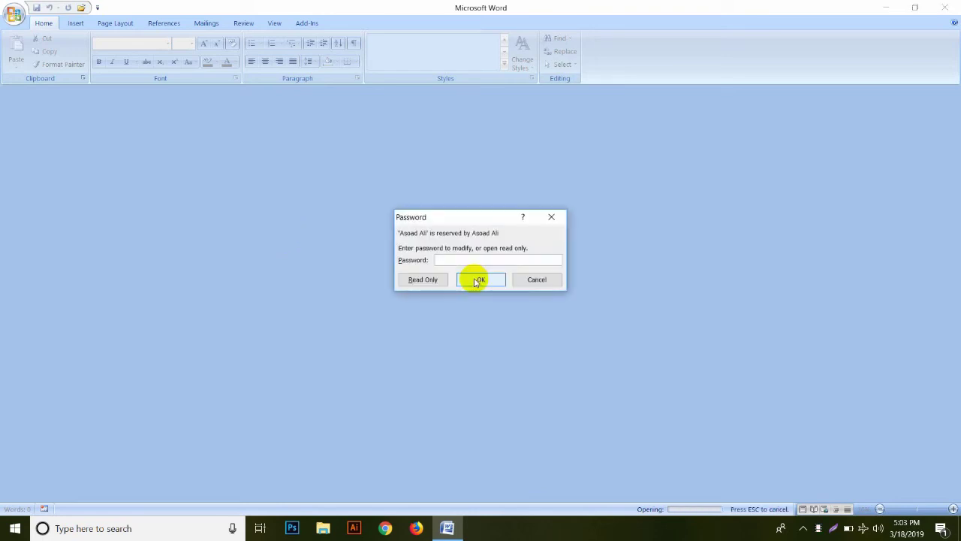
click(477, 281)
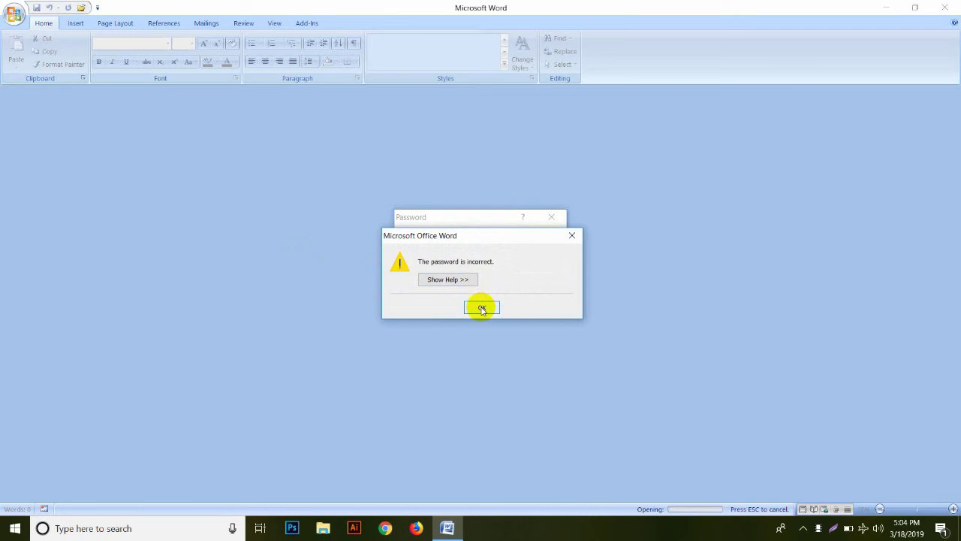
click(482, 308)
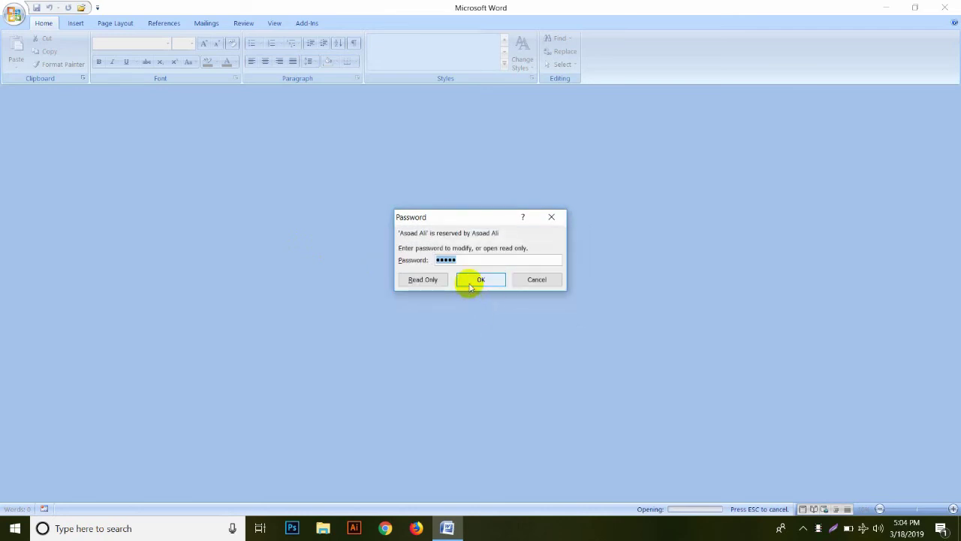
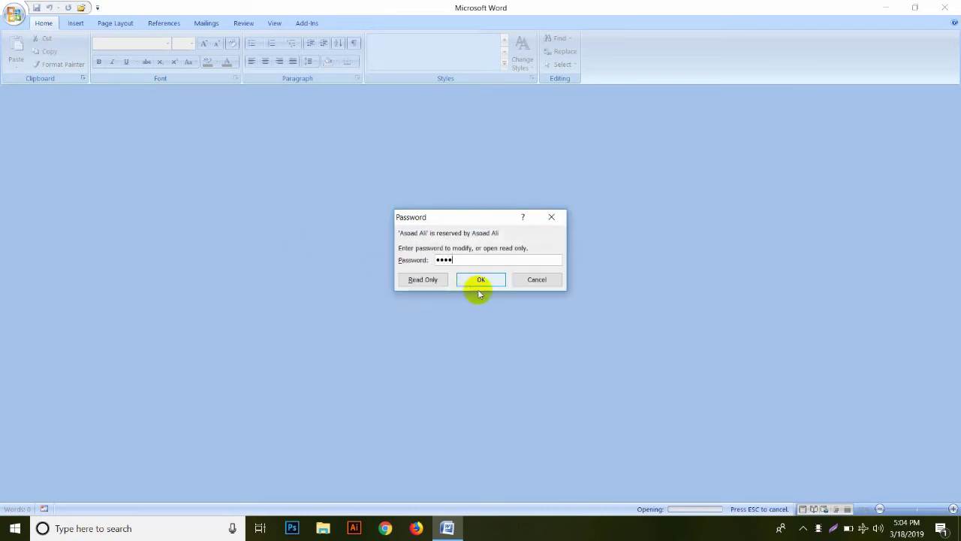
click(482, 282)
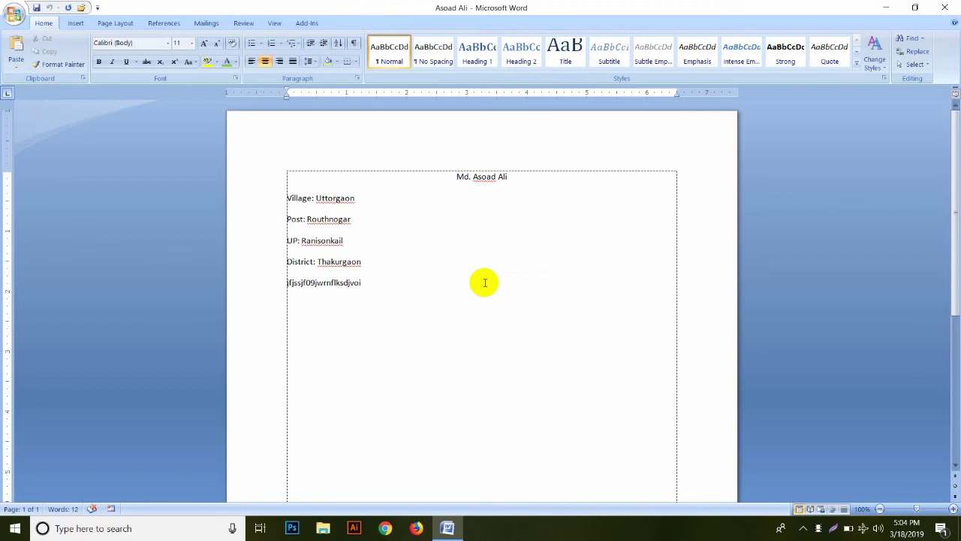
Jump to the start of the document and open the Office Button menu
key(ctrl+Home)
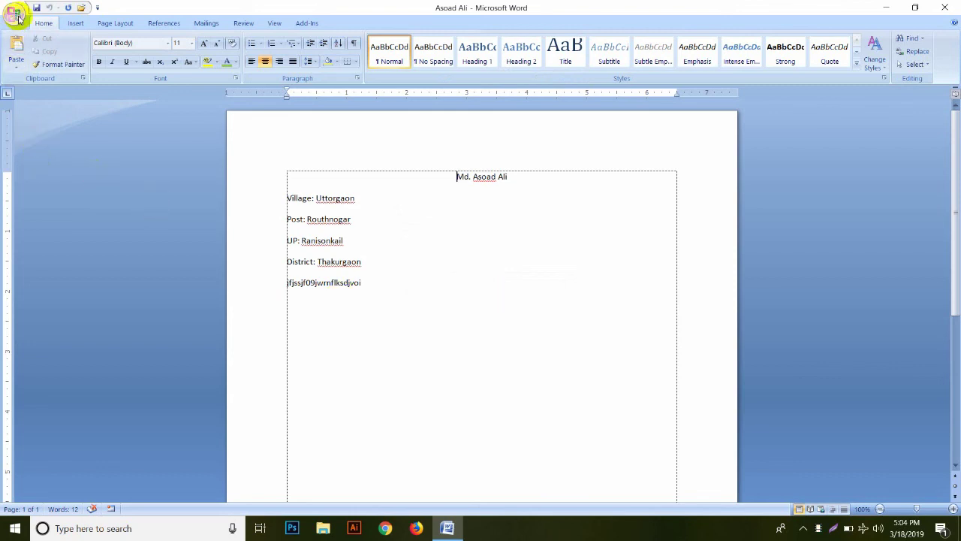
click(15, 15)
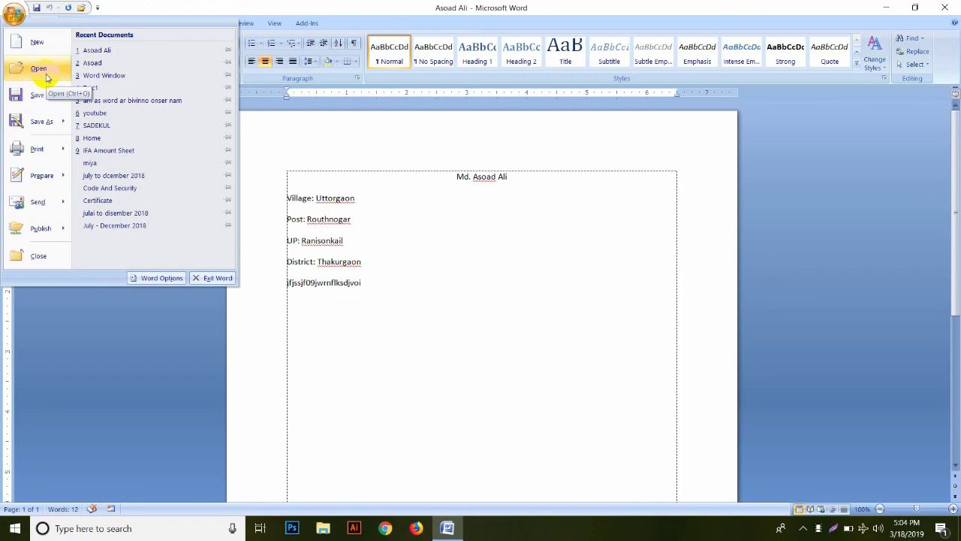
mouse_move(42, 121)
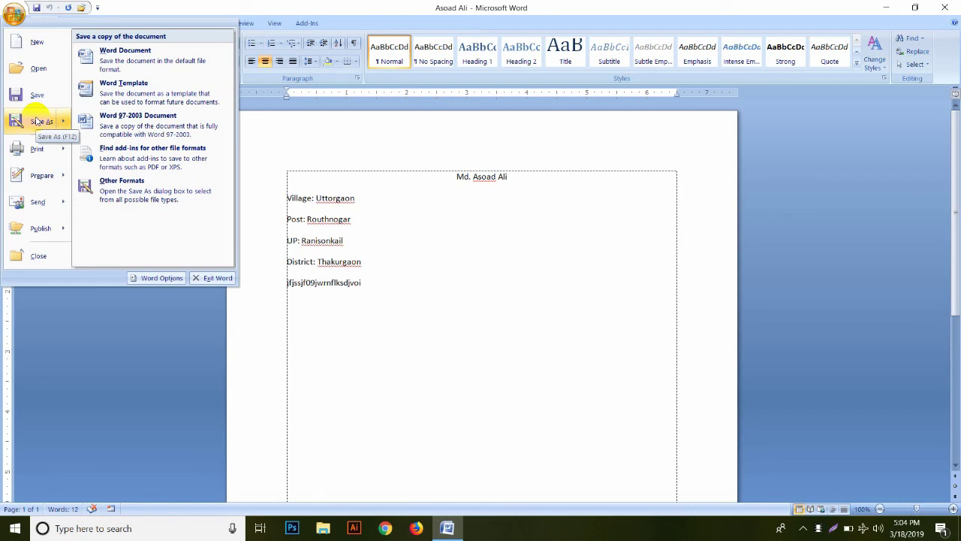
Save As with Password to modify cleared in General Options, keeping the open password
click(39, 121)
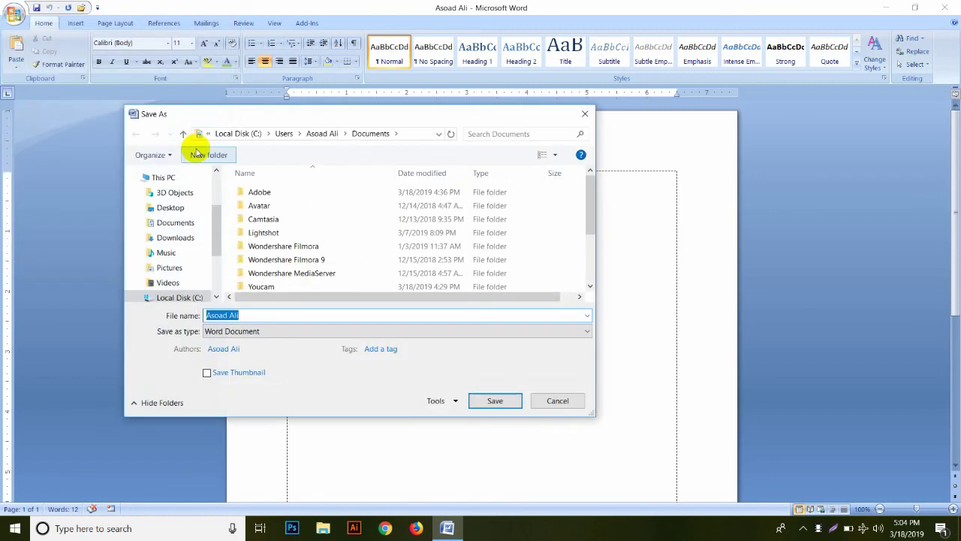
click(453, 401)
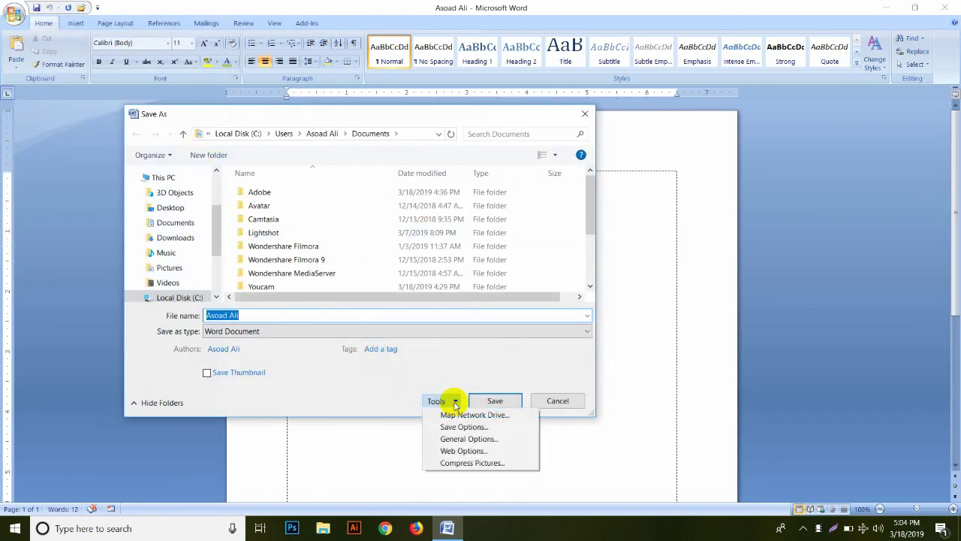
click(460, 439)
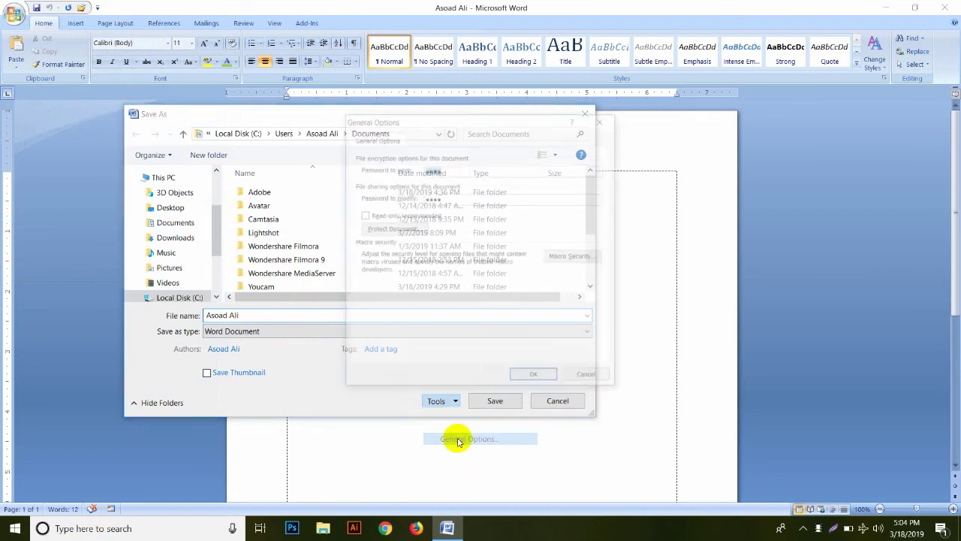
drag(457, 198, 414, 197)
key(BackSpace)
click(533, 378)
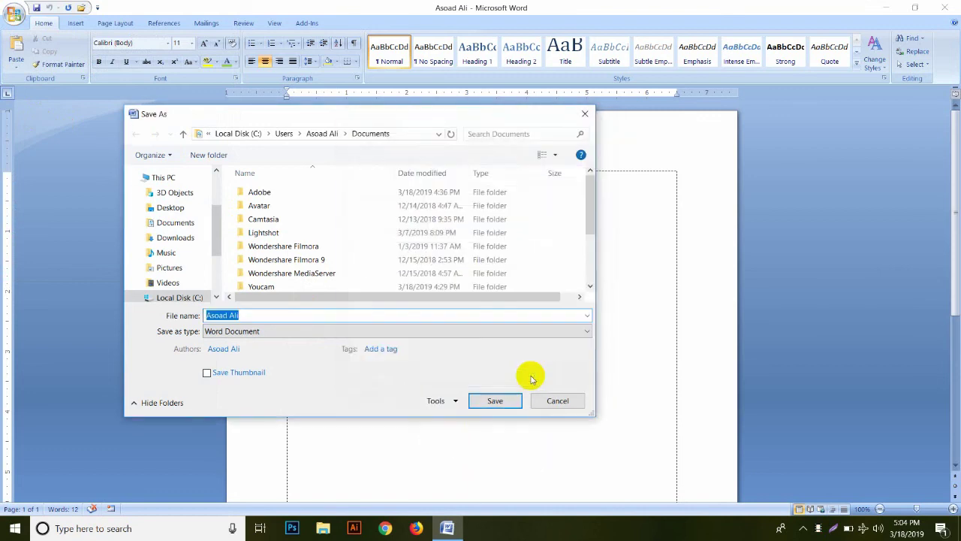
click(494, 400)
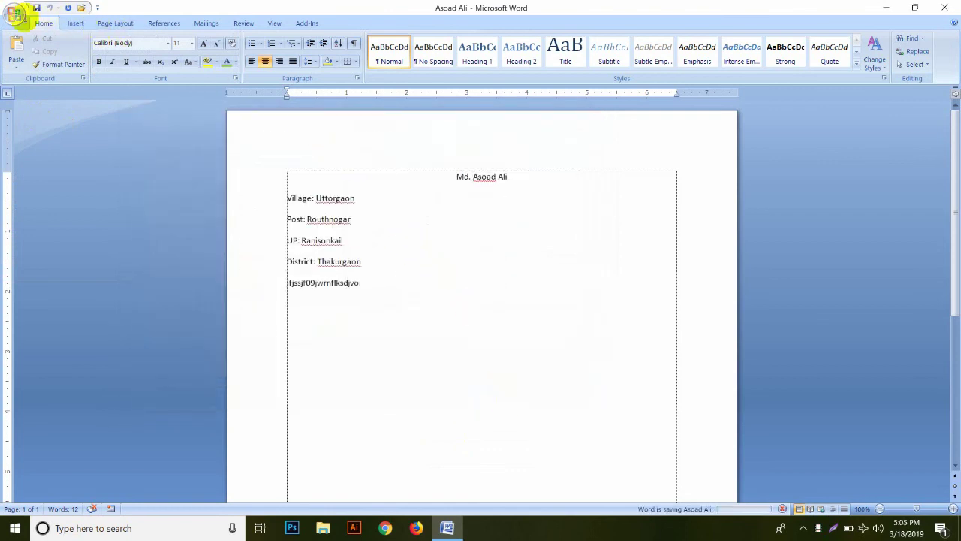
Close the document, then reopen the address file supplying only its open password
click(14, 18)
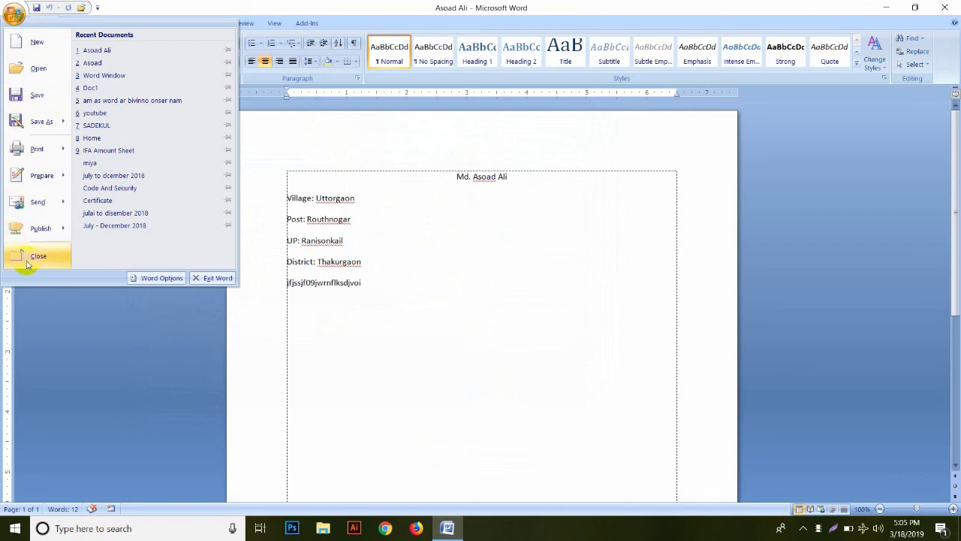
click(29, 254)
click(14, 15)
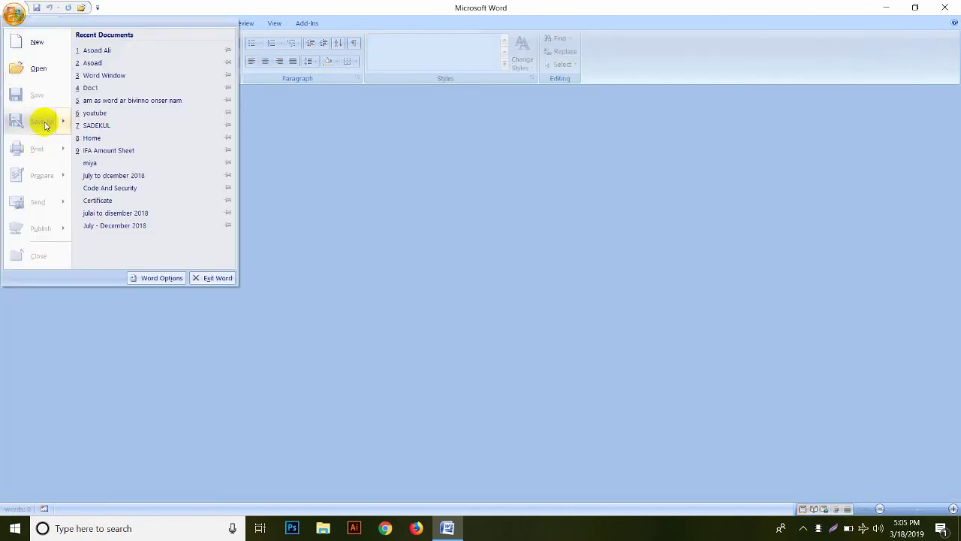
click(39, 69)
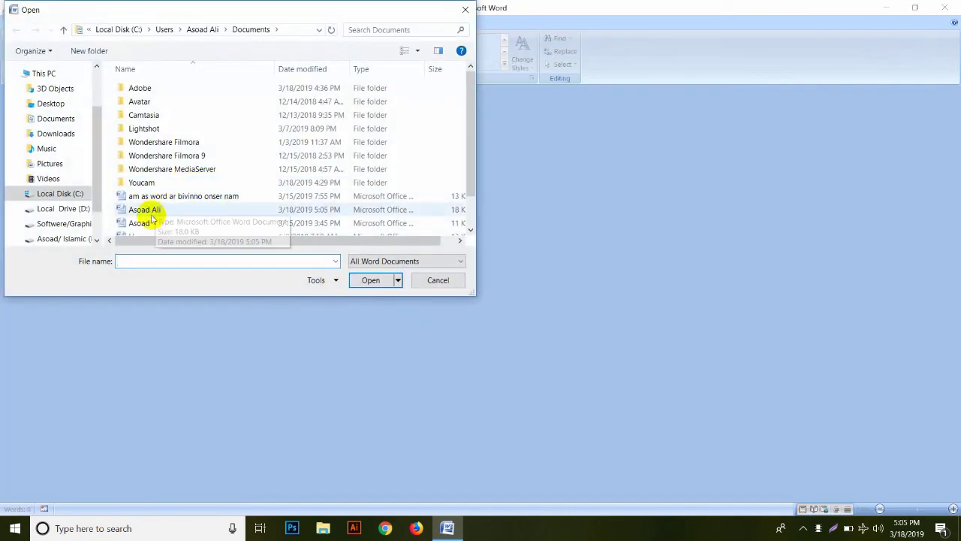
click(155, 212)
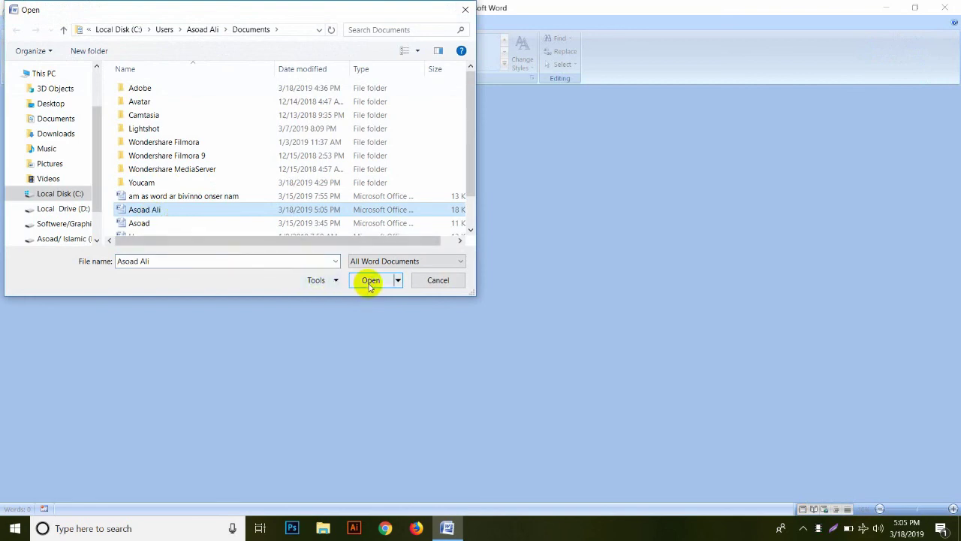
click(370, 282)
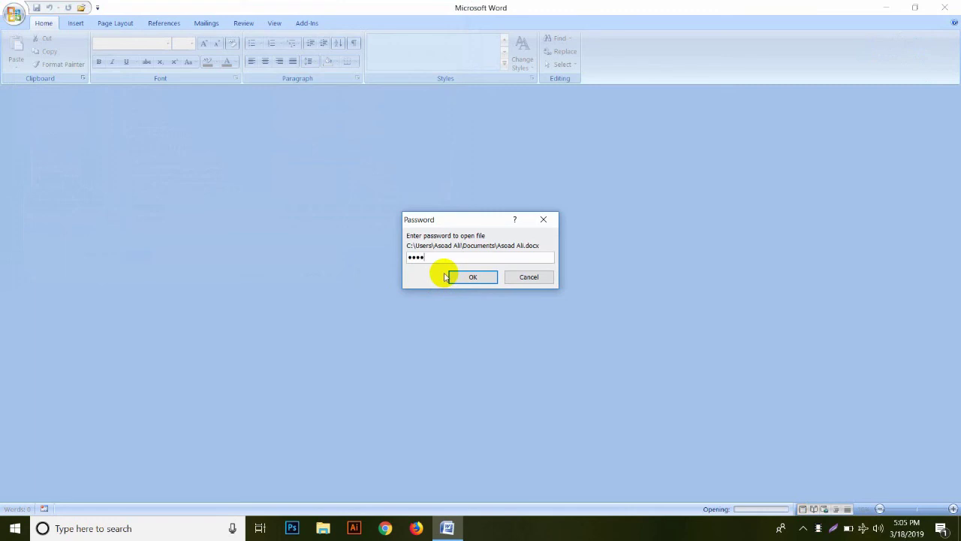
click(453, 276)
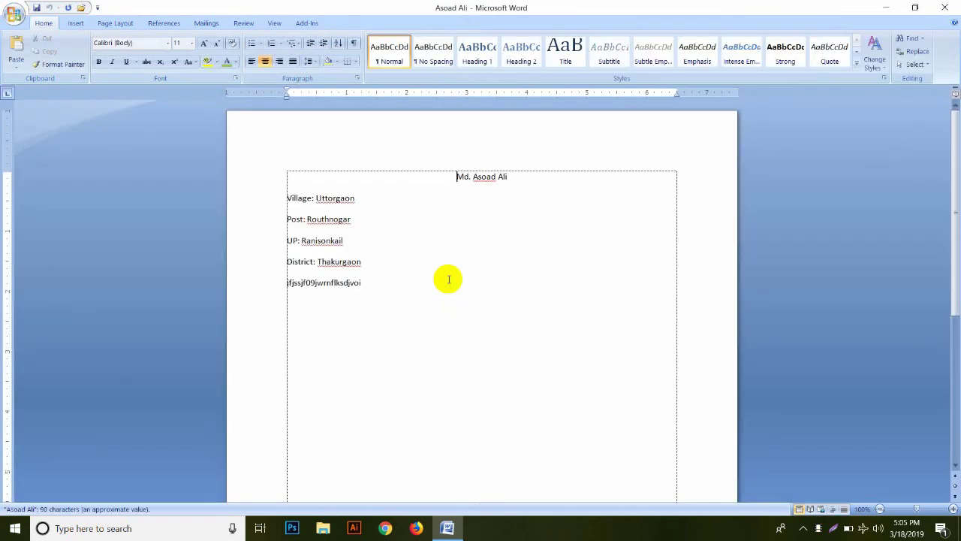